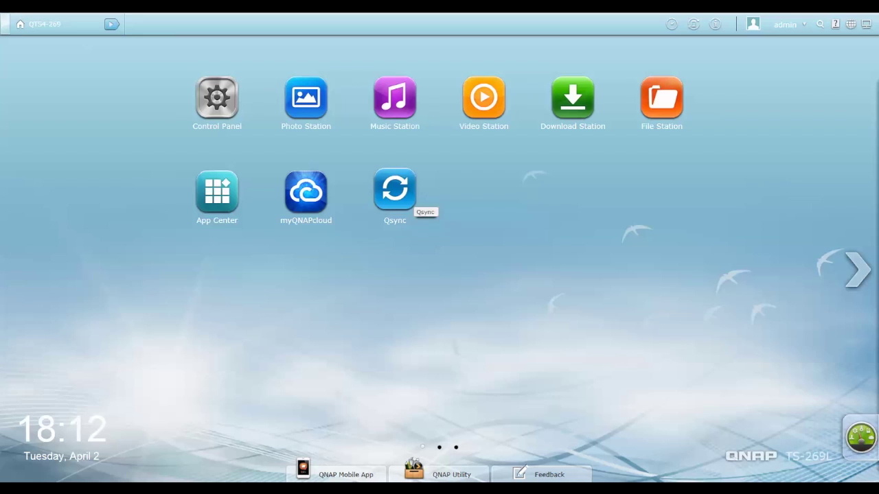
# - Launch the Qsync admin app and list the seven local users with Qsync access
pyautogui.click(406, 199)
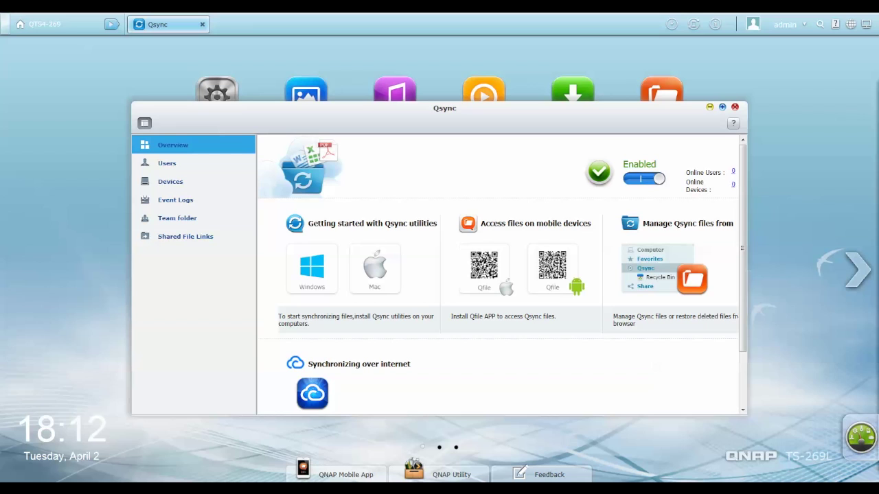
pyautogui.click(167, 162)
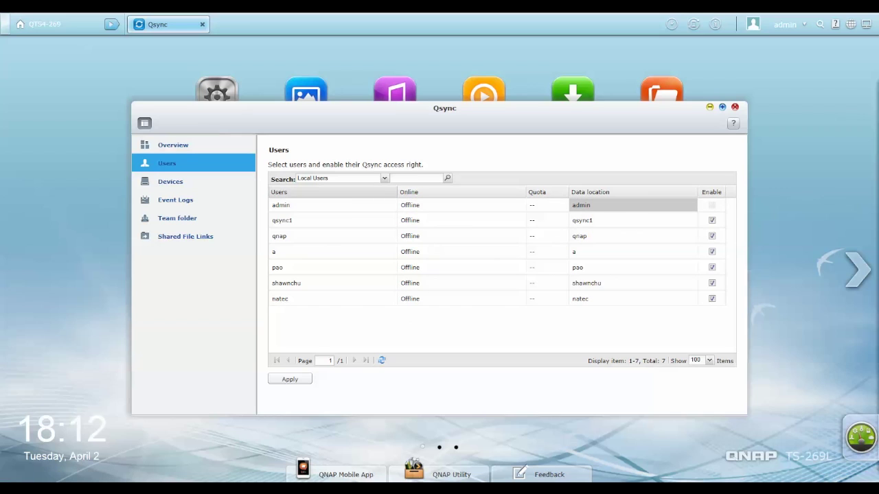
# - Check the user-type list, then view admin's two logged-in devices on the Devices page
pyautogui.click(383, 177)
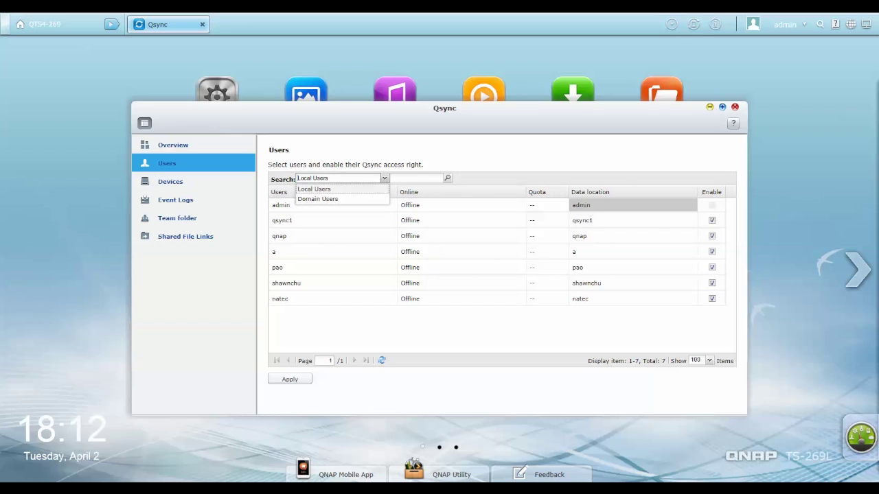
pyautogui.click(170, 181)
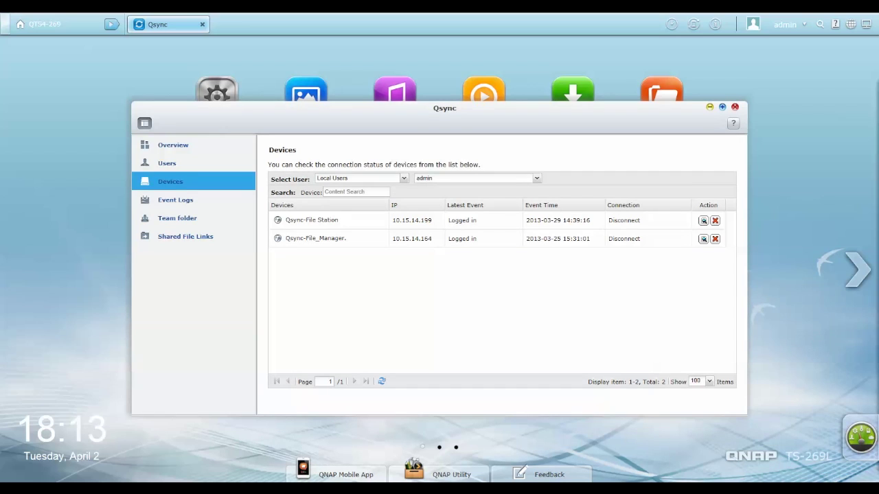
pyautogui.moveTo(311, 220); pyautogui.dragTo(356, 234)
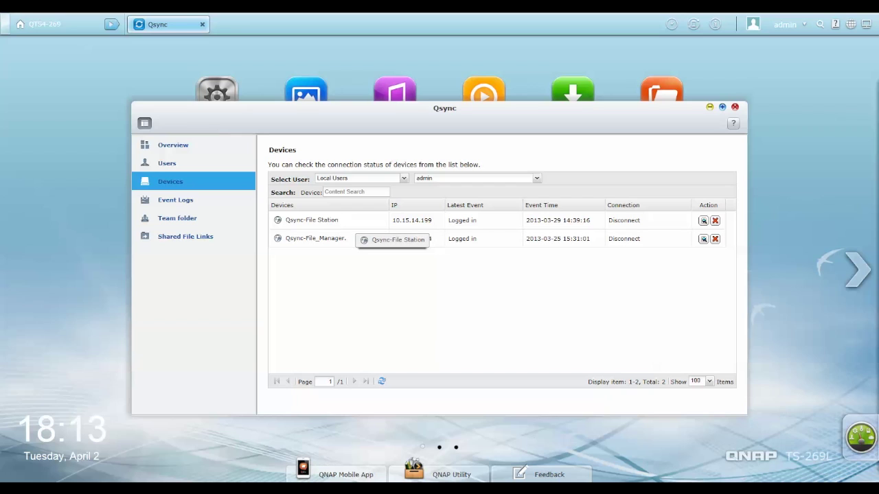
pyautogui.moveTo(356, 235); pyautogui.dragTo(415, 221)
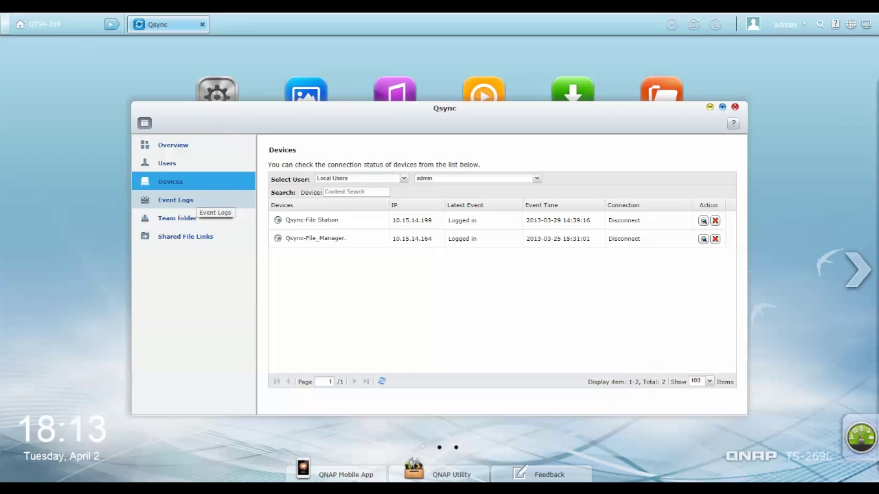
# - Browse the Qsync Event Logs, Team folder status and Shared File Links pages
pyautogui.click(189, 200)
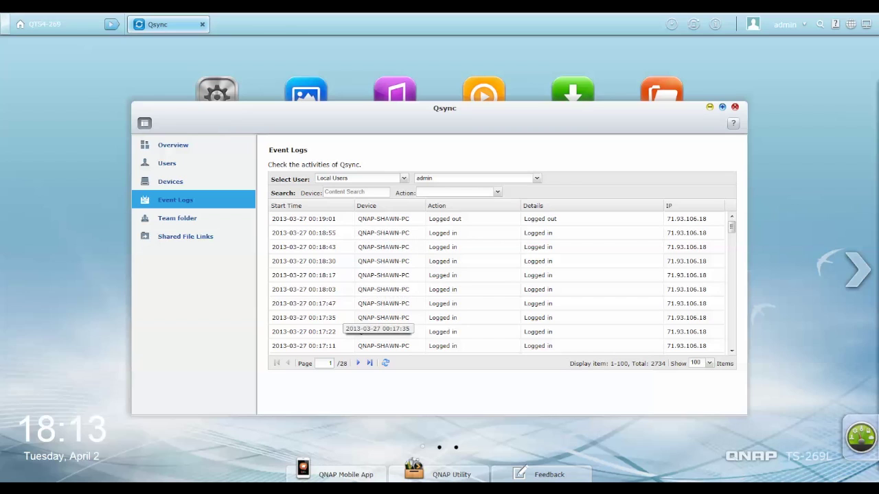
pyautogui.click(177, 218)
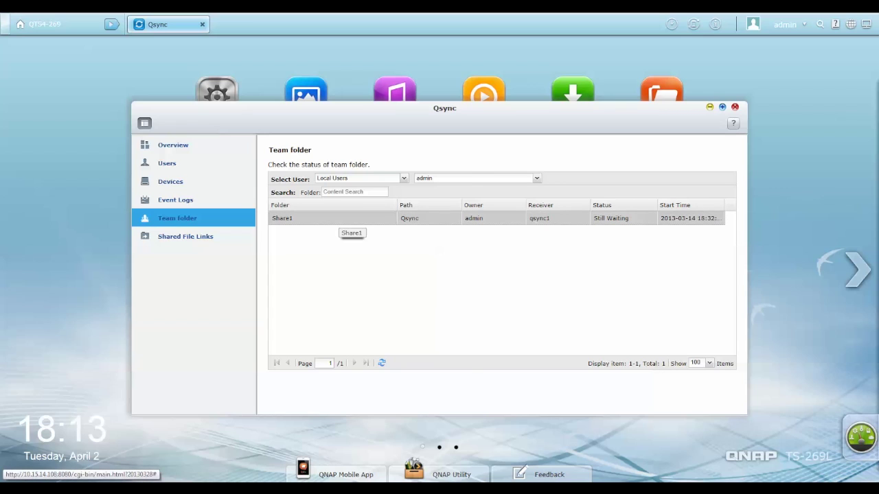
pyautogui.rightClick(332, 218)
pyautogui.press('Escape')
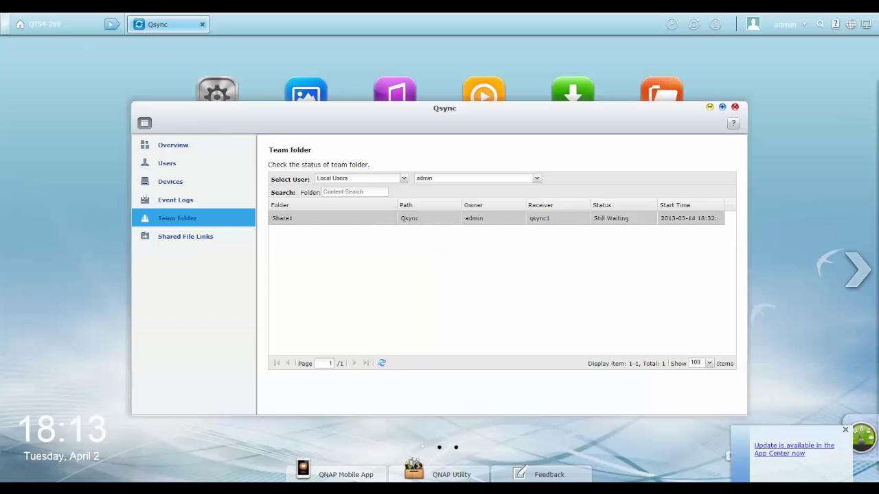
pyautogui.click(206, 236)
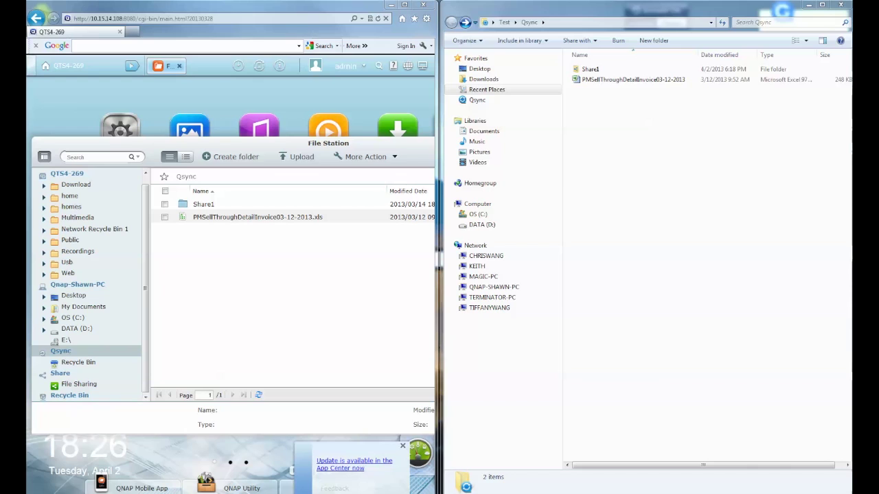
# - Copy TS-269_20121205-3.8.1.img into the Qsync folder and check its upload progress in the tray
pyautogui.moveTo(679, 130); pyautogui.dragTo(615, 188)
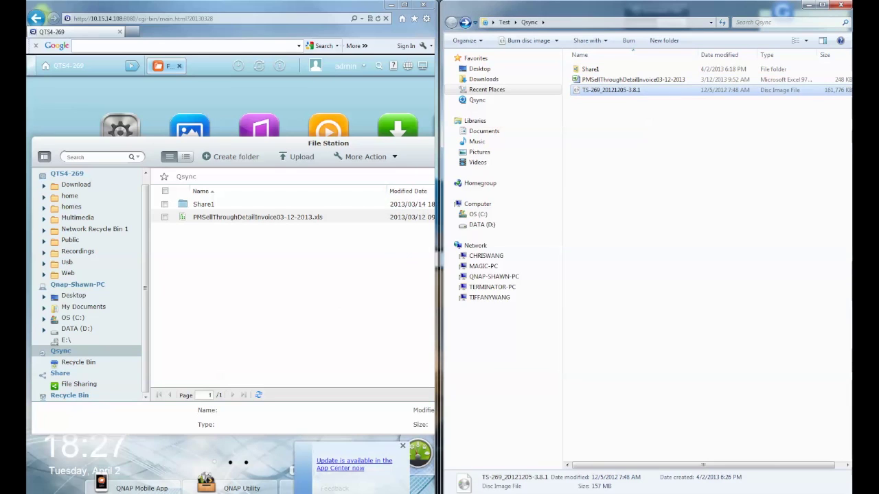
pyautogui.click(756, 493)
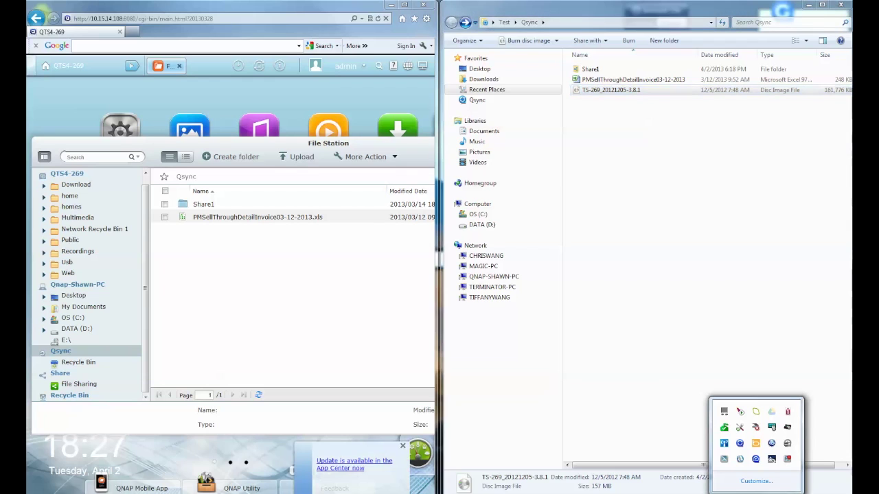
pyautogui.moveTo(724, 428)
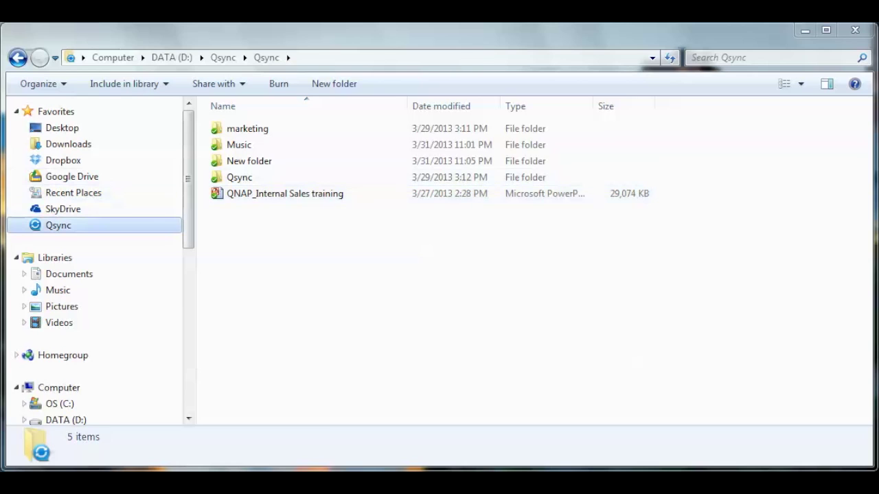
# - Run Qsync's Sync with NAS for all files now so Share1 downloads, then select the marketing folder
pyautogui.rightClick(73, 225)
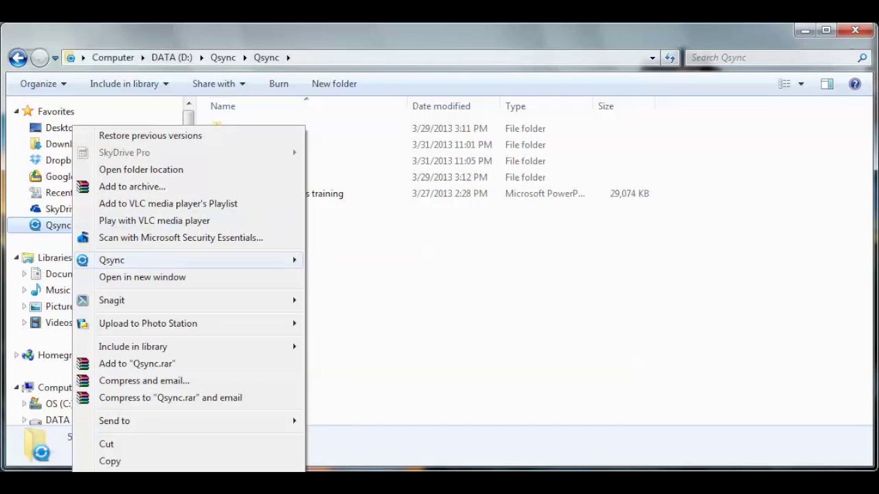
pyautogui.moveTo(124, 261)
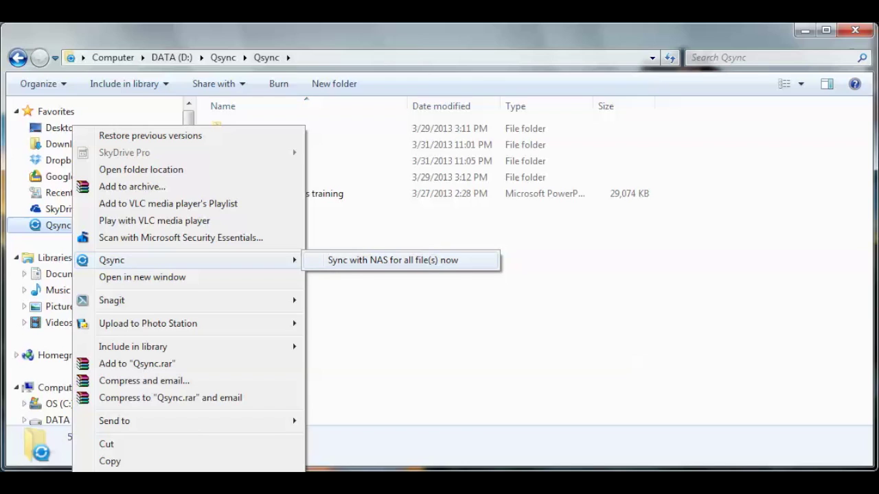
pyautogui.click(393, 260)
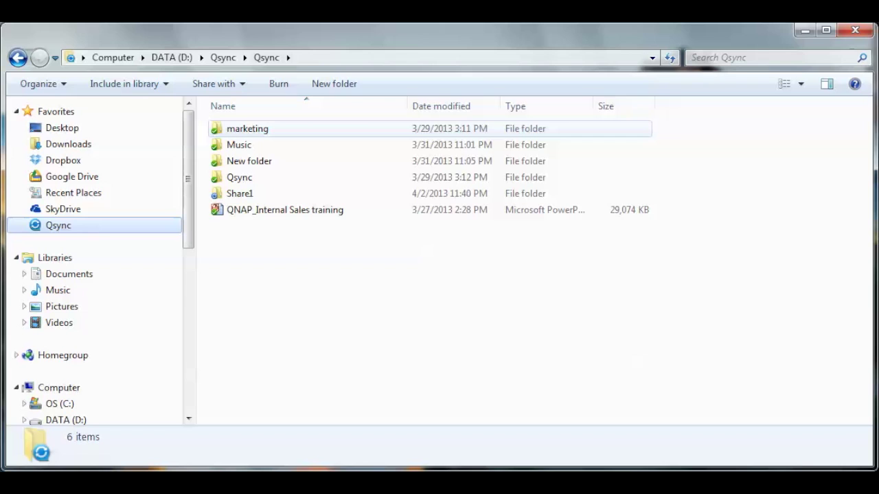
pyautogui.click(247, 128)
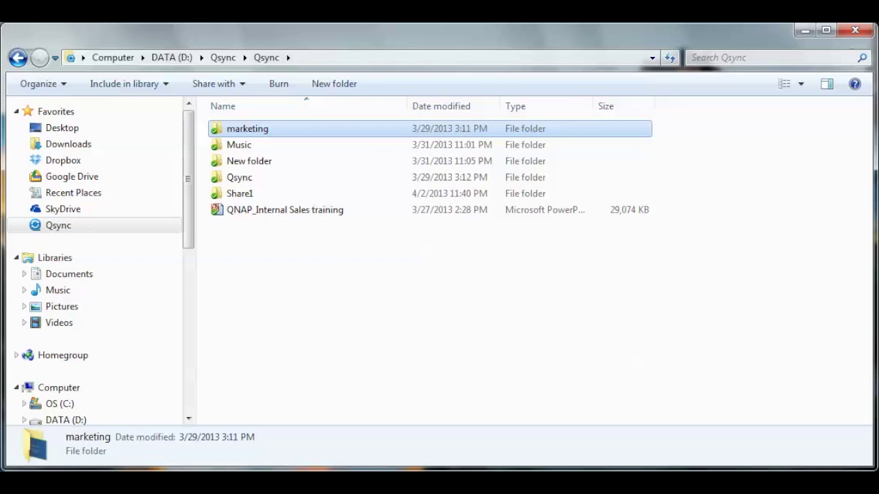
pyautogui.rightClick(232, 128)
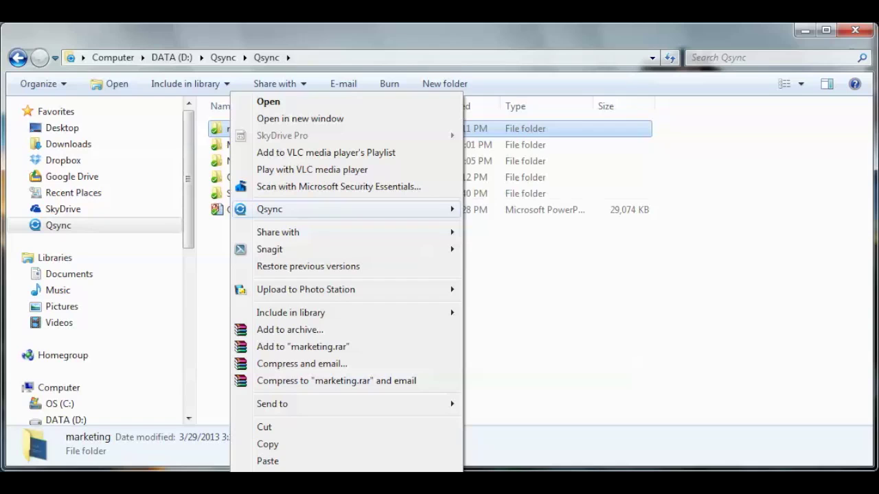
# - Share the marketing folder with users qsync1 and qsync2
pyautogui.moveTo(288, 208)
pyautogui.press('Return')
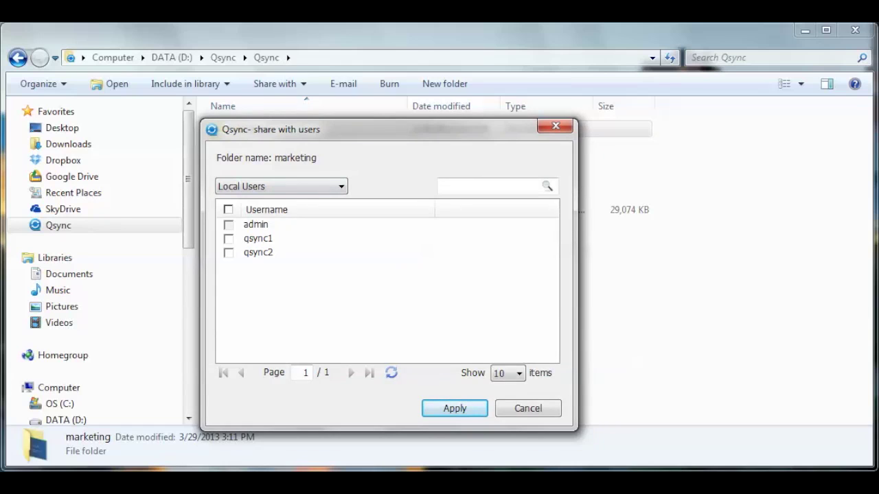
pyautogui.click(229, 252)
pyautogui.click(454, 409)
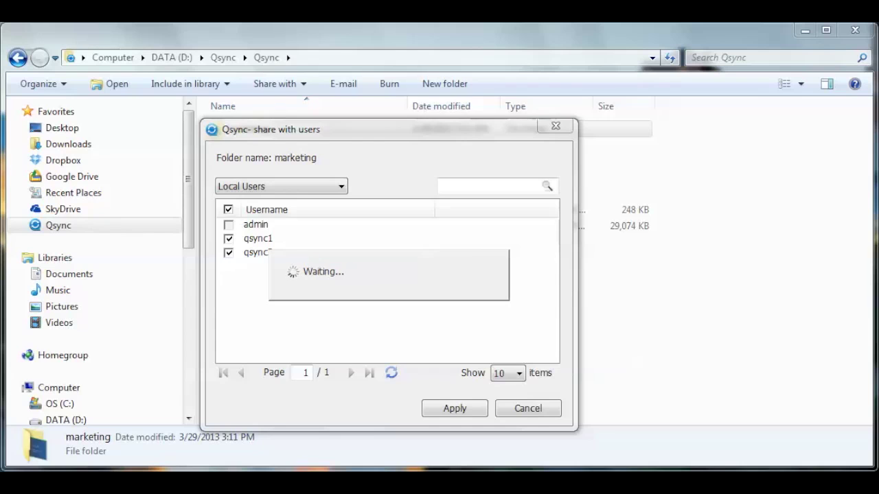
pyautogui.click(285, 226)
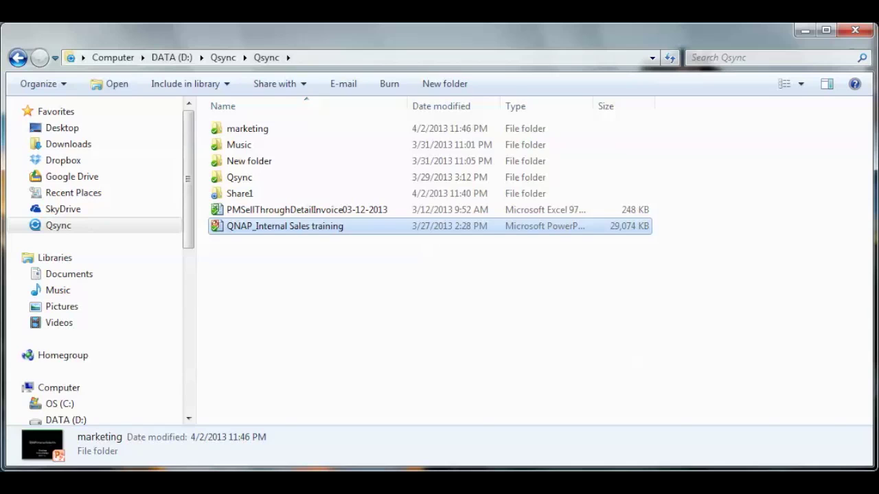
# - Create a web share link for the QNAP_Internal Sales training file instead of e-mailing it
pyautogui.rightClick(258, 226)
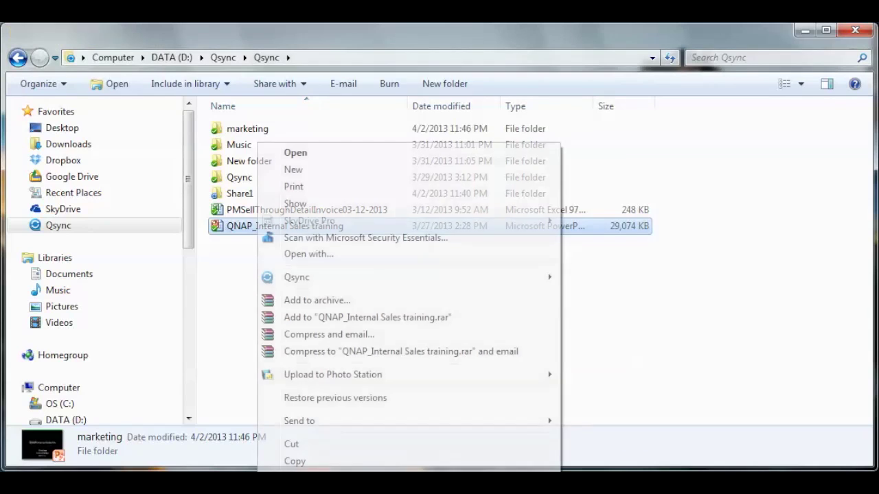
pyautogui.moveTo(297, 276)
pyautogui.click(611, 277)
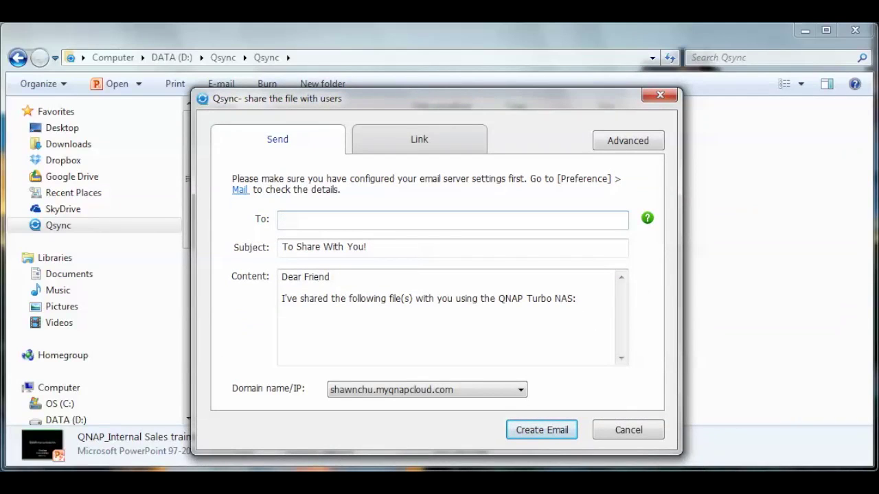
pyautogui.hotkey('ctrl', 'Tab')
pyautogui.press('Return')
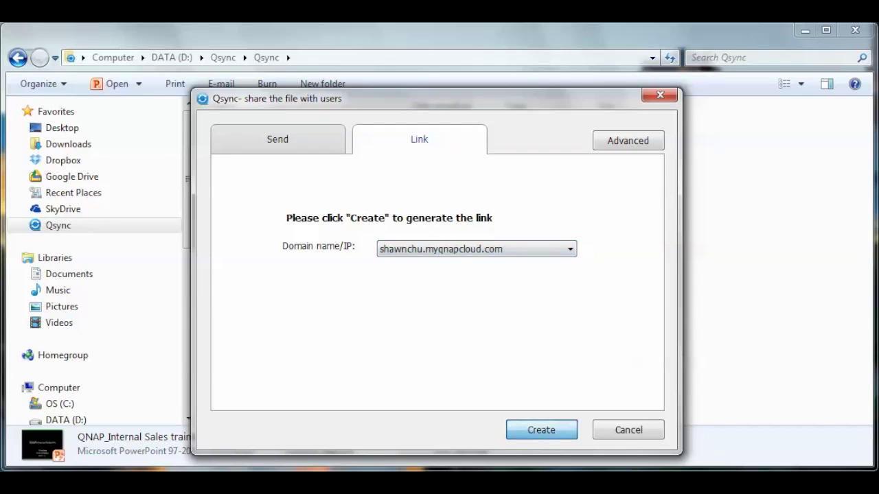
pyautogui.press('Return')
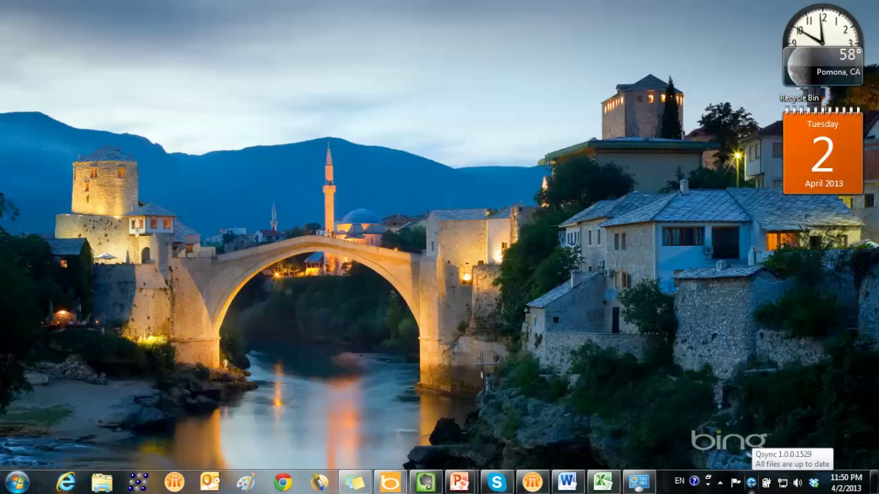
# - Review the marketing folder's share list and the File Update Center log of NAS-added files
pyautogui.rightClick(750, 482)
pyautogui.click(717, 309)
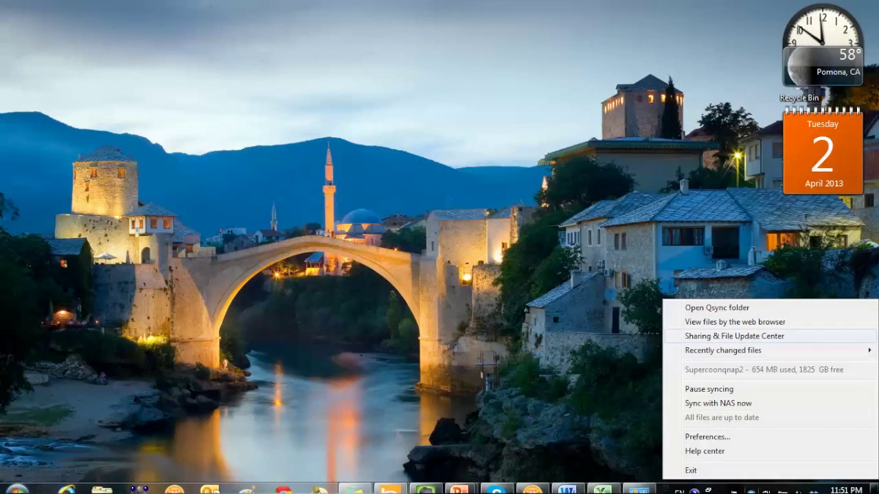
pyautogui.click(741, 336)
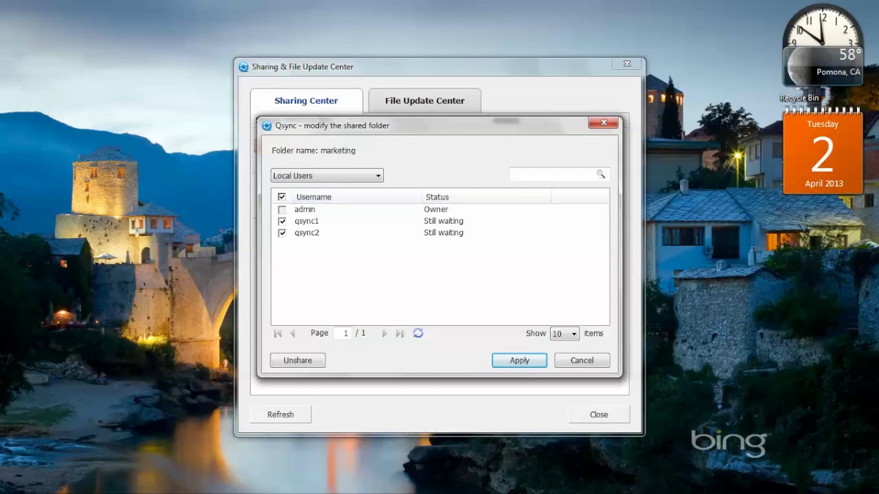
pyautogui.click(603, 123)
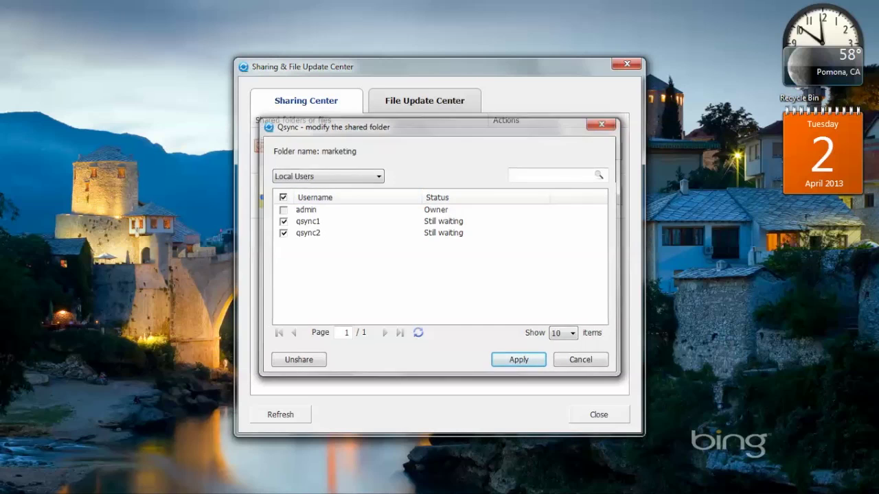
pyautogui.hotkey('ctrl', 'Tab')
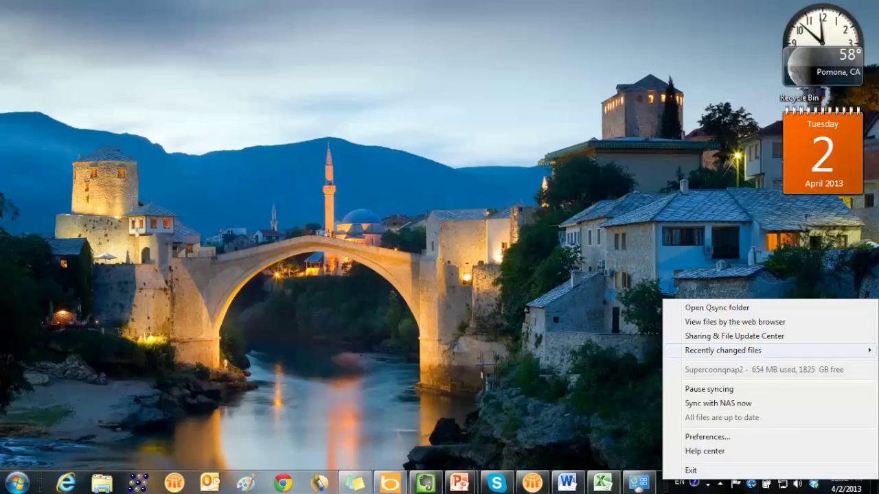
pyautogui.moveTo(723, 350)
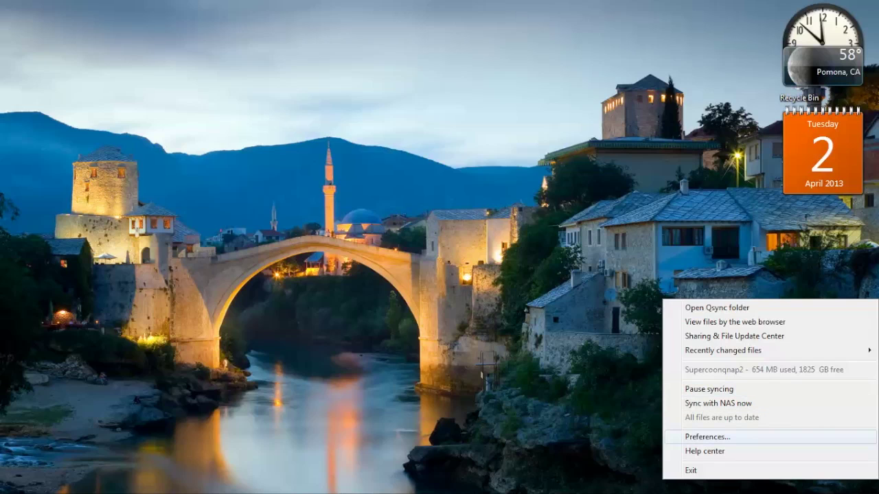
# - In Qsync Preferences' Sync tab, view Selective Synchronization folders and leave the Do-not-remove option off
pyautogui.press('Return')
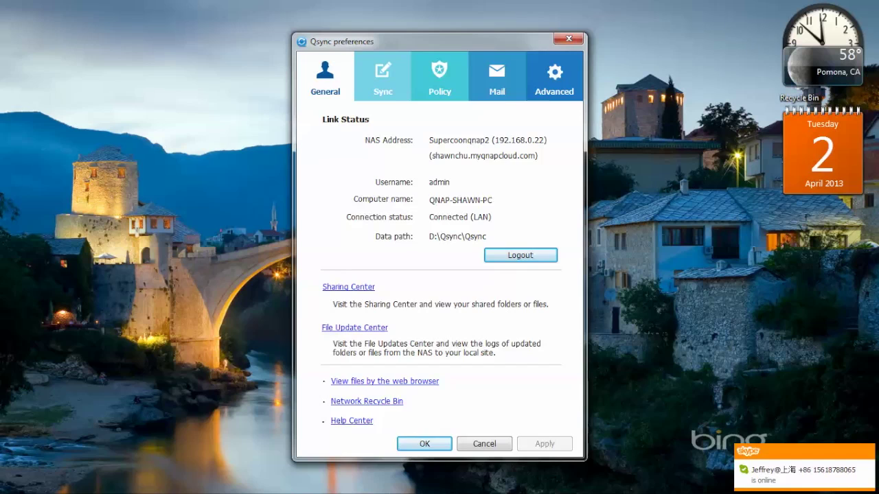
pyautogui.click(382, 79)
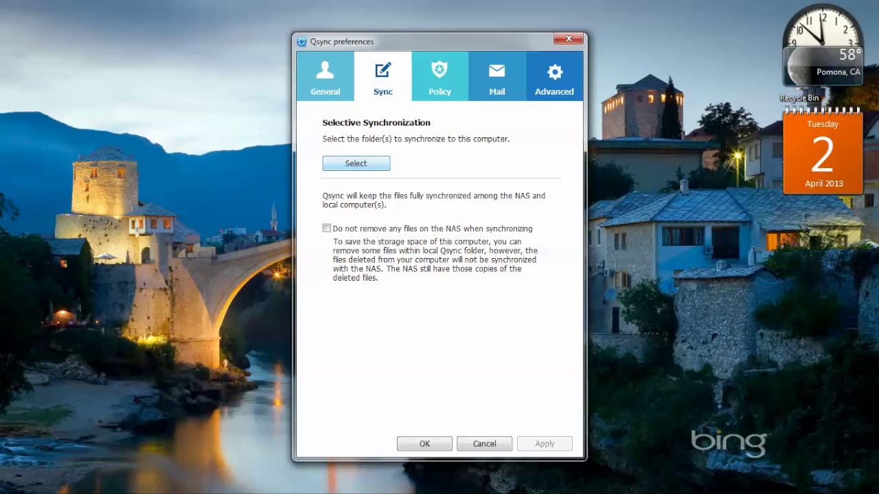
pyautogui.click(355, 163)
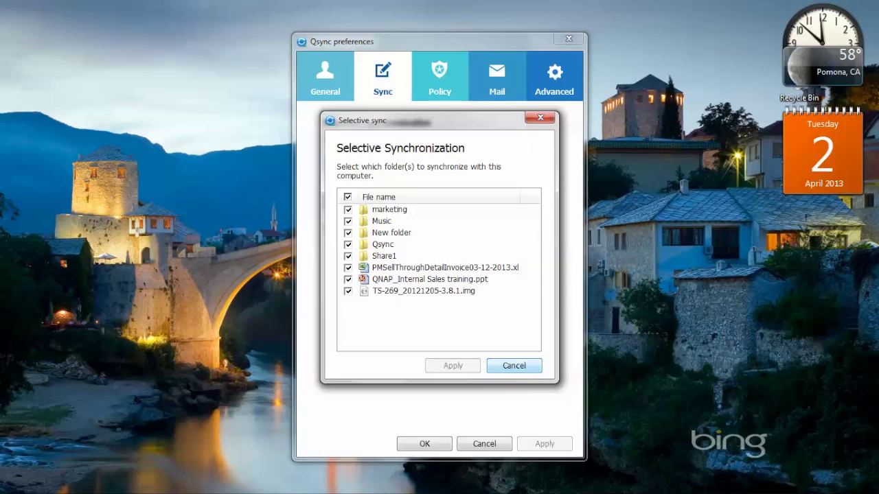
pyautogui.click(513, 365)
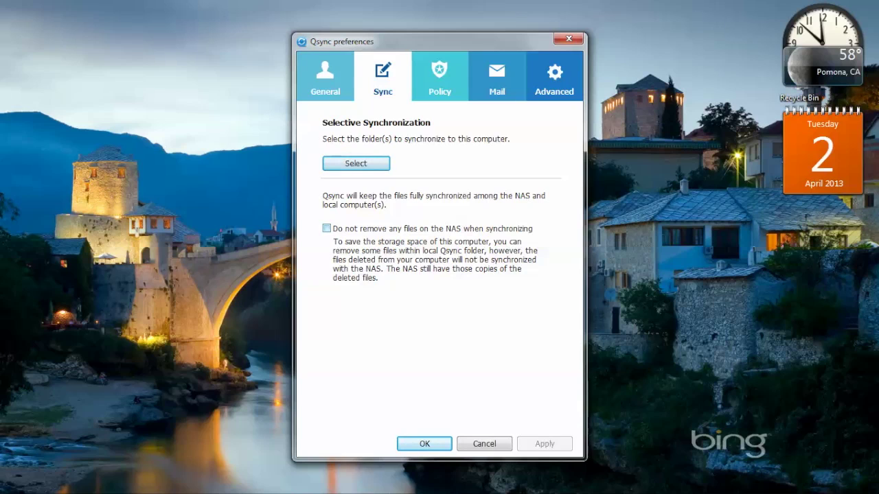
pyautogui.click(326, 228)
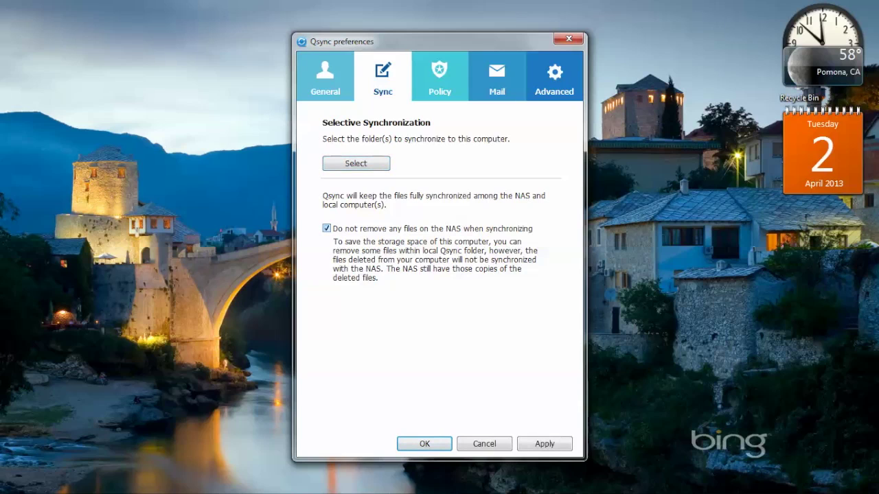
pyautogui.click(326, 228)
# - Review the Policy tab's name-conflict, incoming-share and file exclusion filter options
pyautogui.click(440, 76)
pyautogui.click(389, 152)
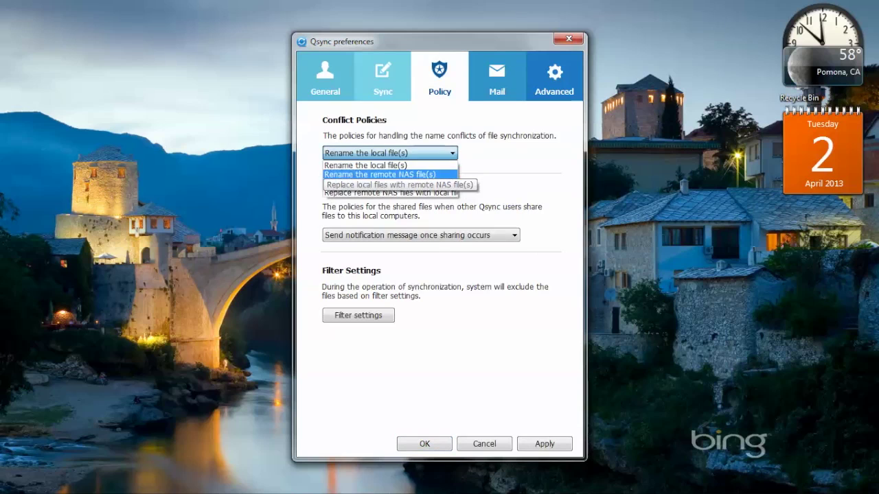
pyautogui.click(389, 152)
pyautogui.click(420, 235)
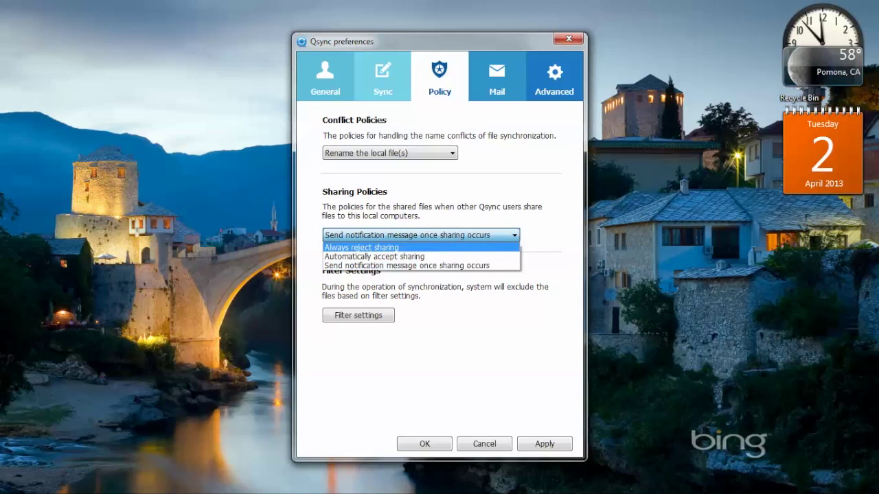
pyautogui.click(374, 256)
pyautogui.click(358, 315)
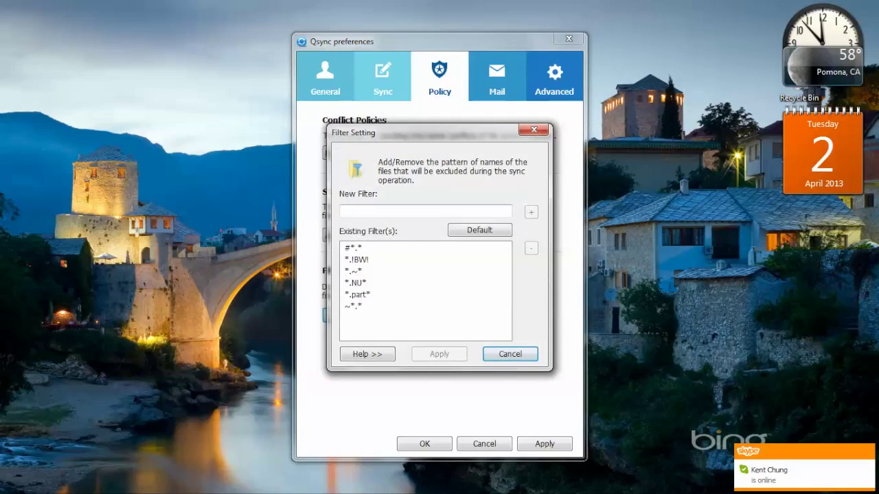
pyautogui.click(508, 353)
# - View the Mail and Advanced settings, then open Windows AutoPlay photo-import settings
pyautogui.click(496, 76)
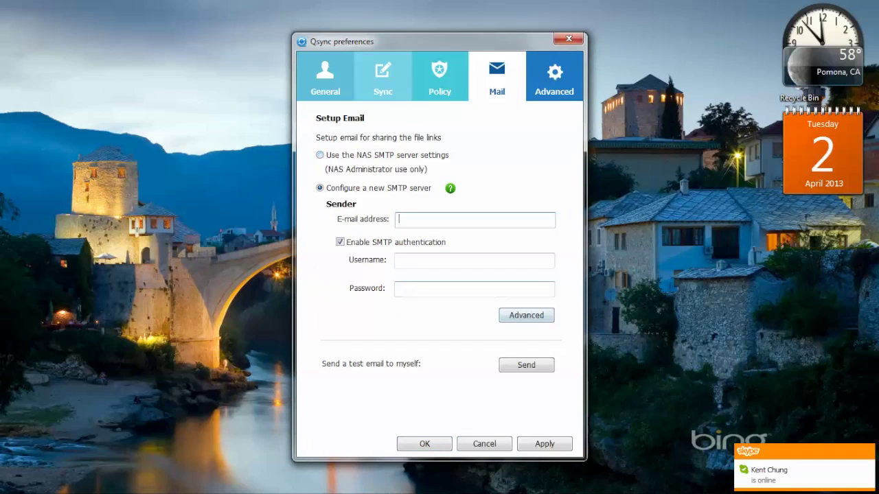
pyautogui.click(527, 315)
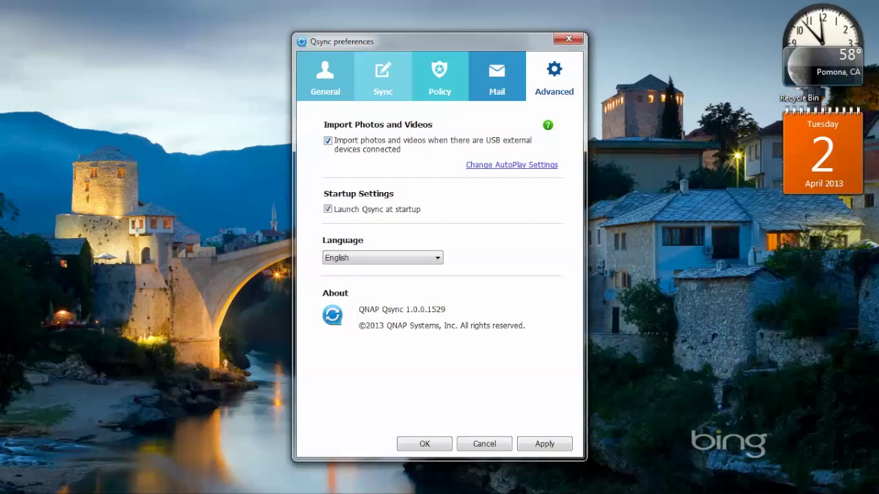
pyautogui.click(512, 165)
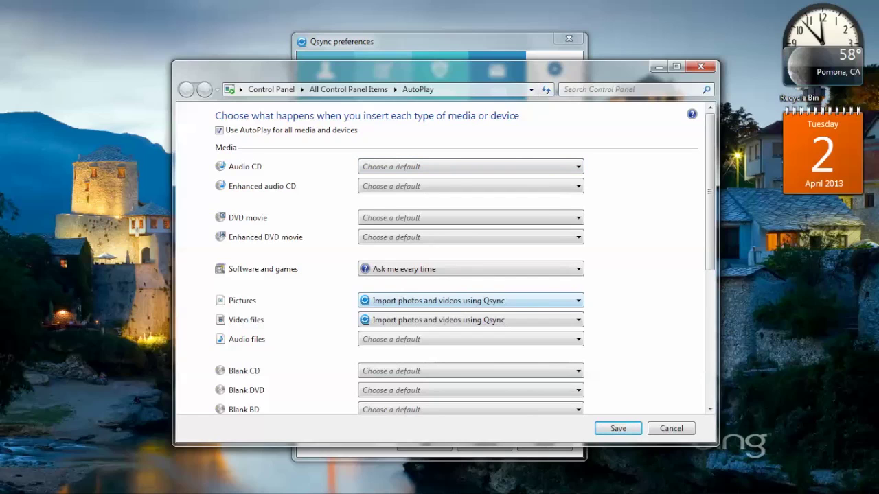
pyautogui.click(471, 300)
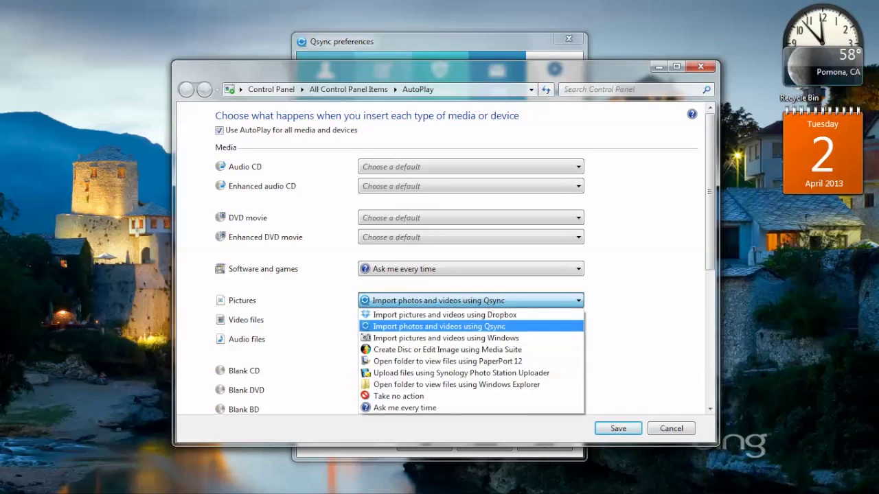
pyautogui.press('Return')
pyautogui.press('Return')
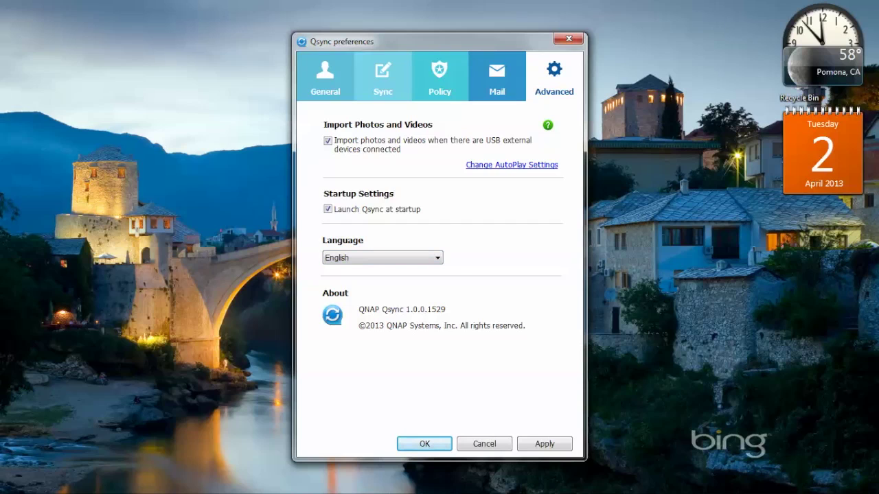
pyautogui.moveTo(547, 125)
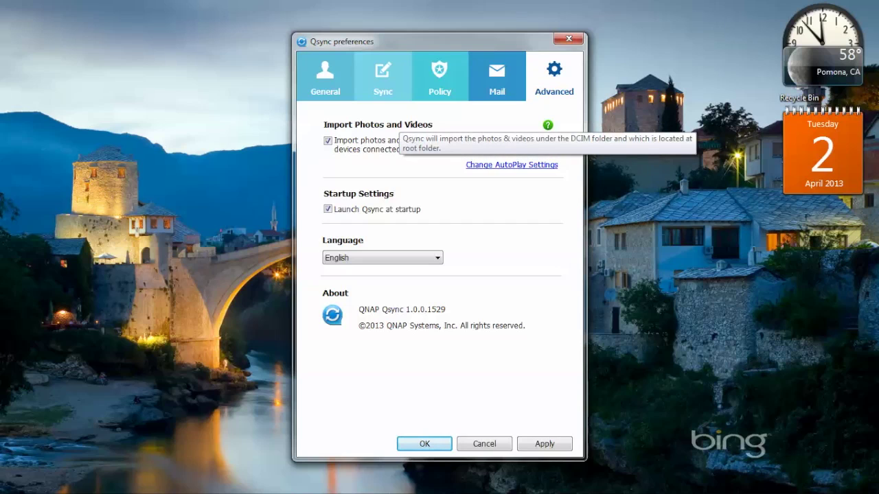